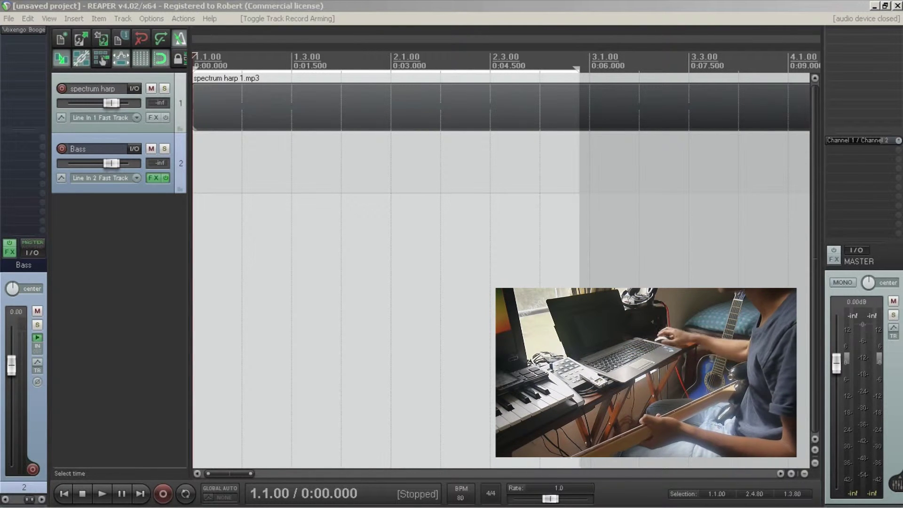
Step: Select the spectrum harp track and play it from the project start against the metronome
click(179, 112)
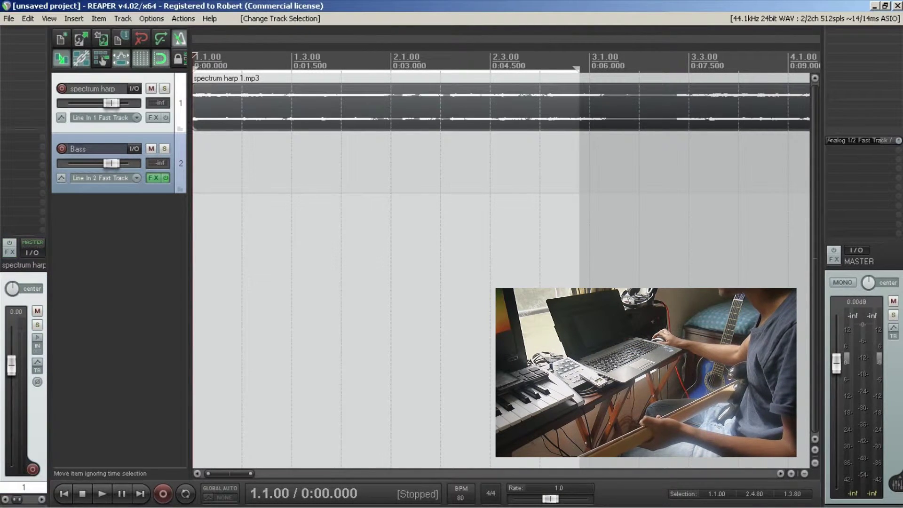
key(space)
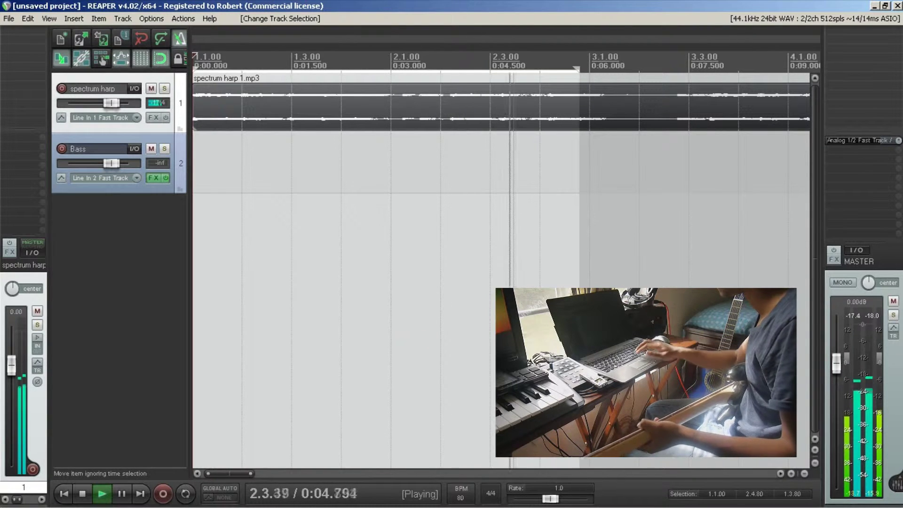
key(space)
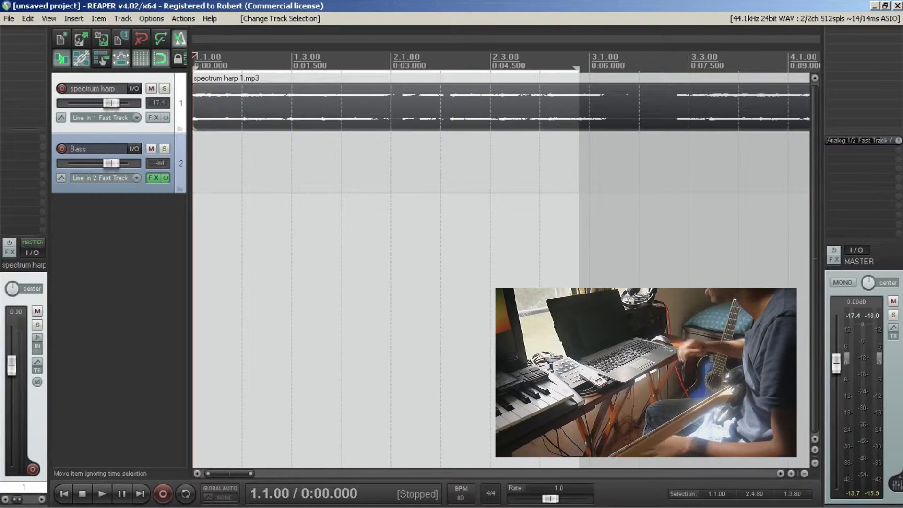
Step: Review the metronome and pre-roll settings, including the playback, recording and count-in options
click(151, 18)
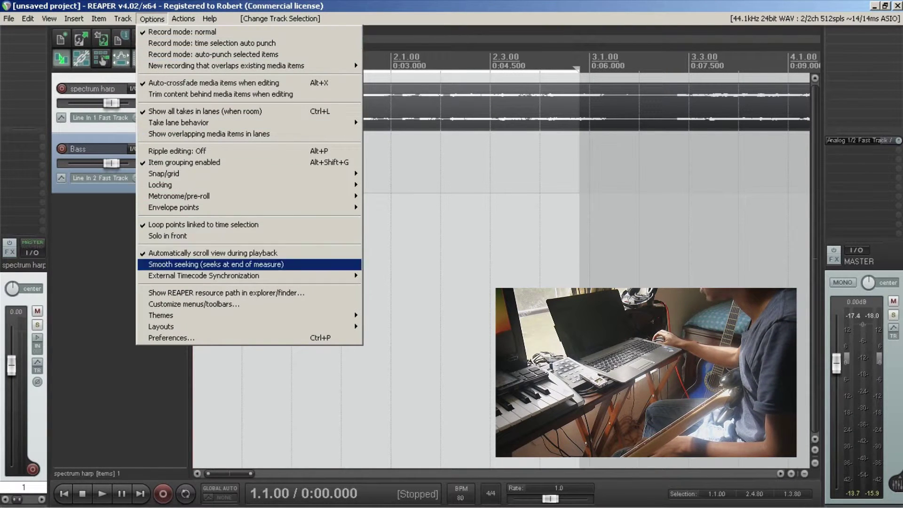
mouse_move(249, 196)
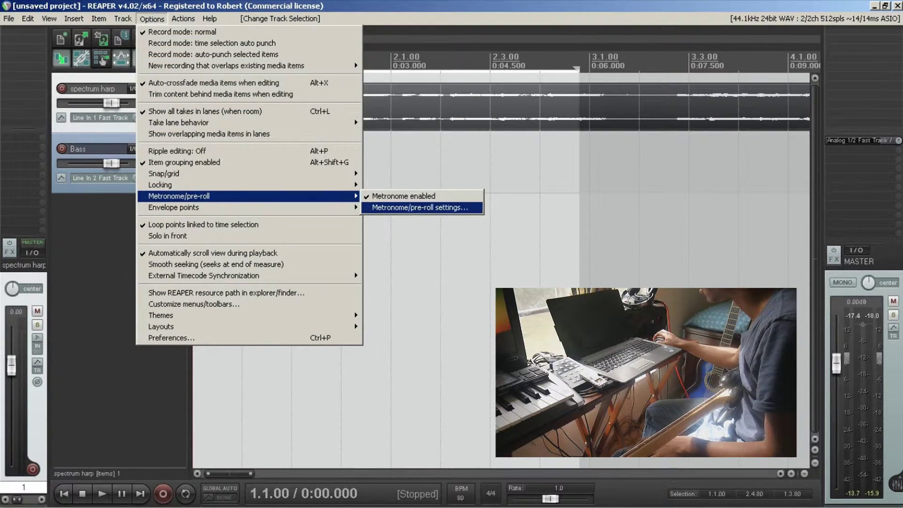
click(419, 207)
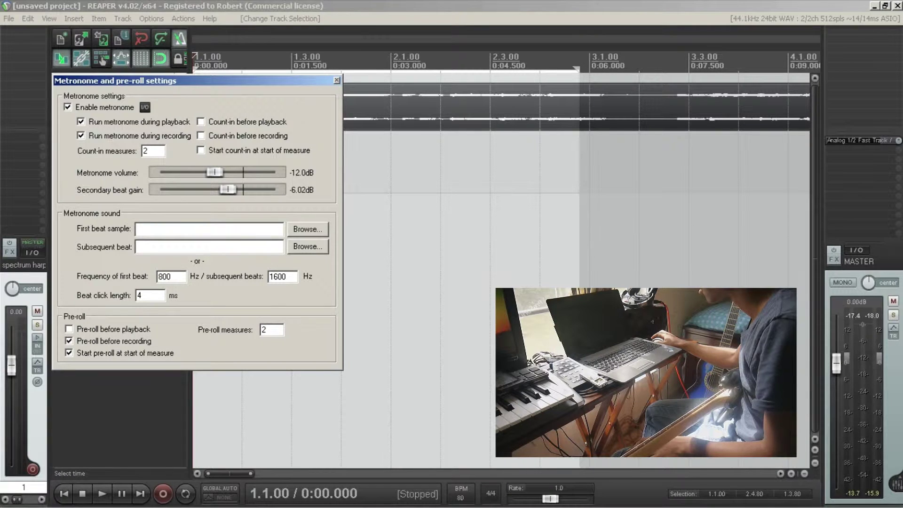
click(336, 80)
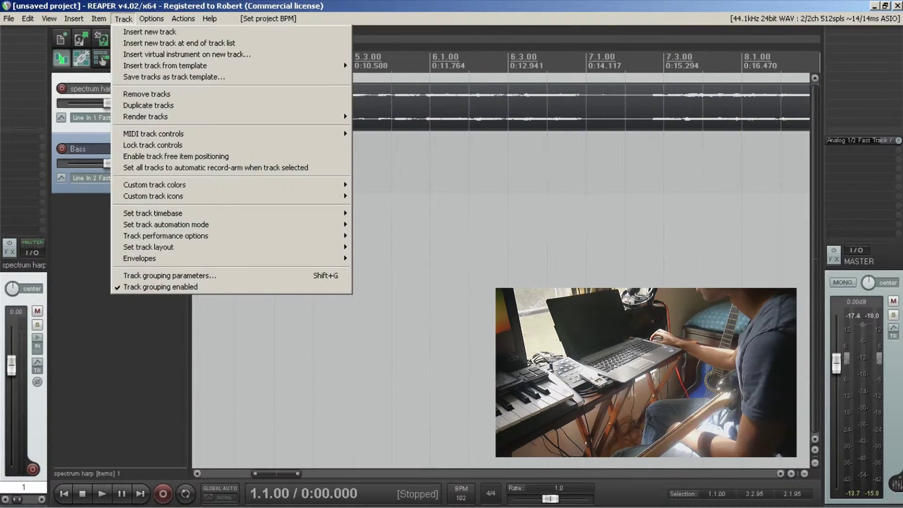
Step: Disable the metronome and tap the project tempo to 124 BPM in time with the spectrum harp playback
mouse_move(152, 18)
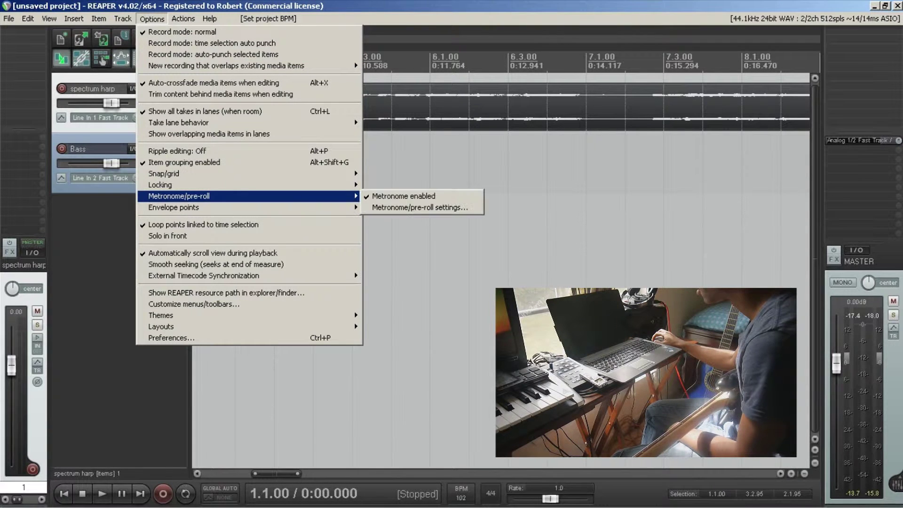
click(399, 196)
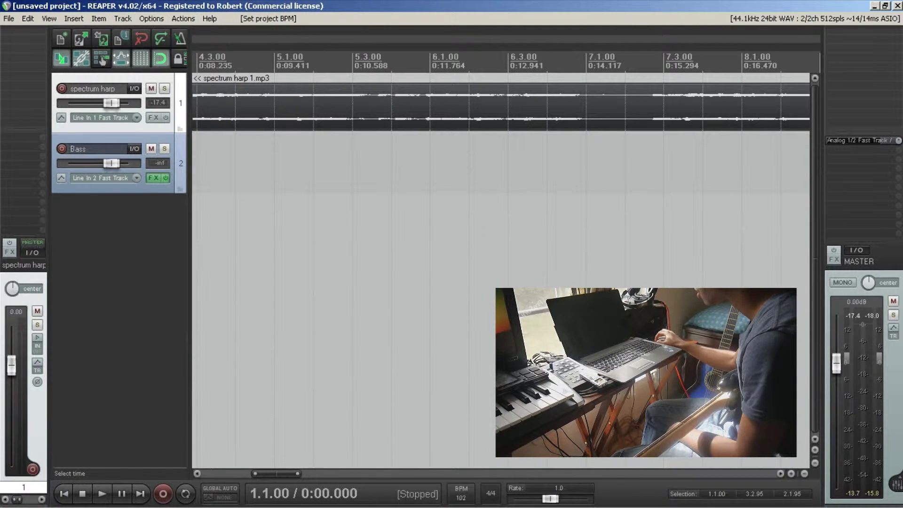
drag(276, 473, 229, 473)
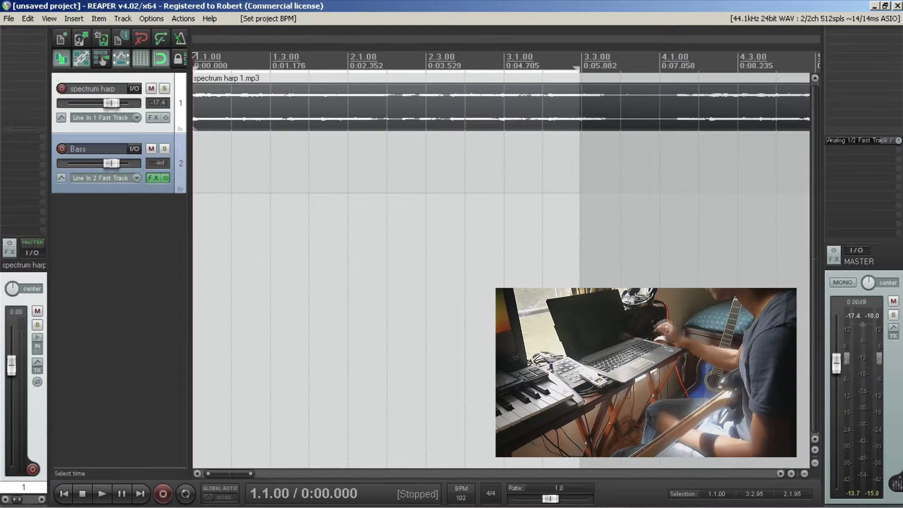
key(space)
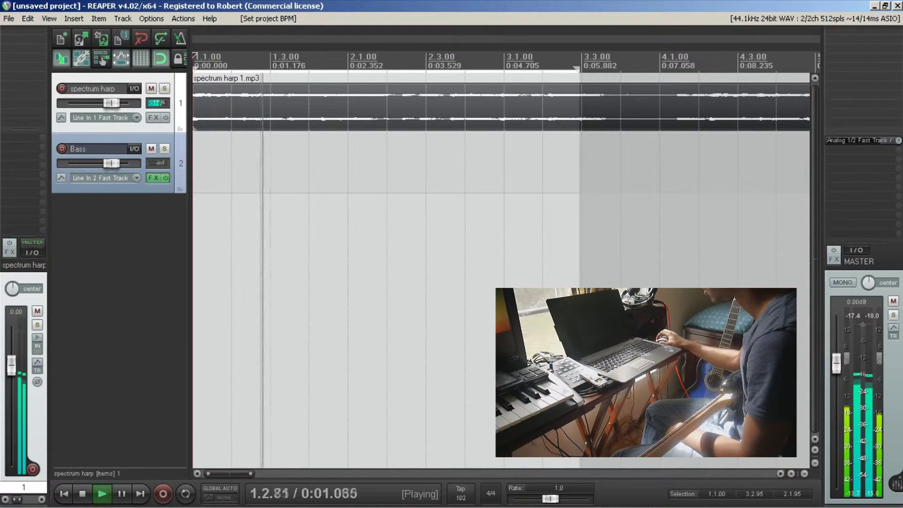
click(460, 493)
click(461, 493)
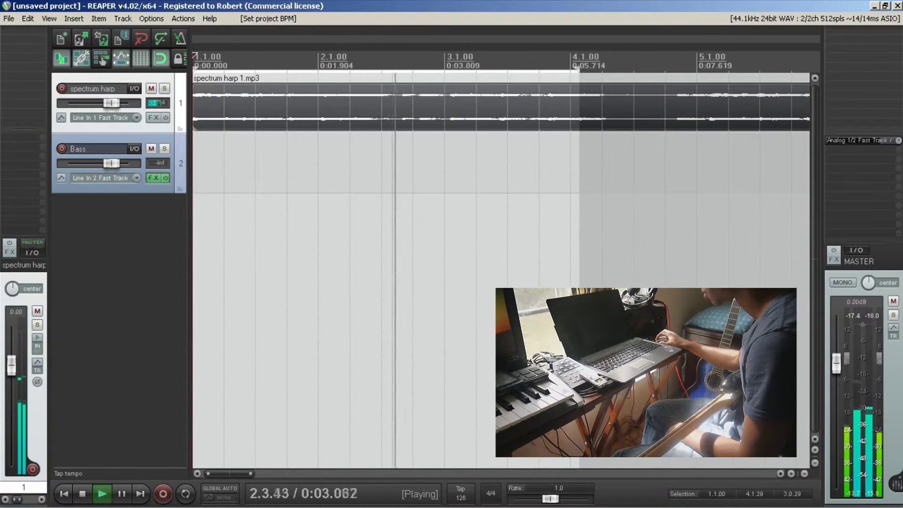
click(460, 493)
click(460, 493)
click(460, 492)
click(460, 493)
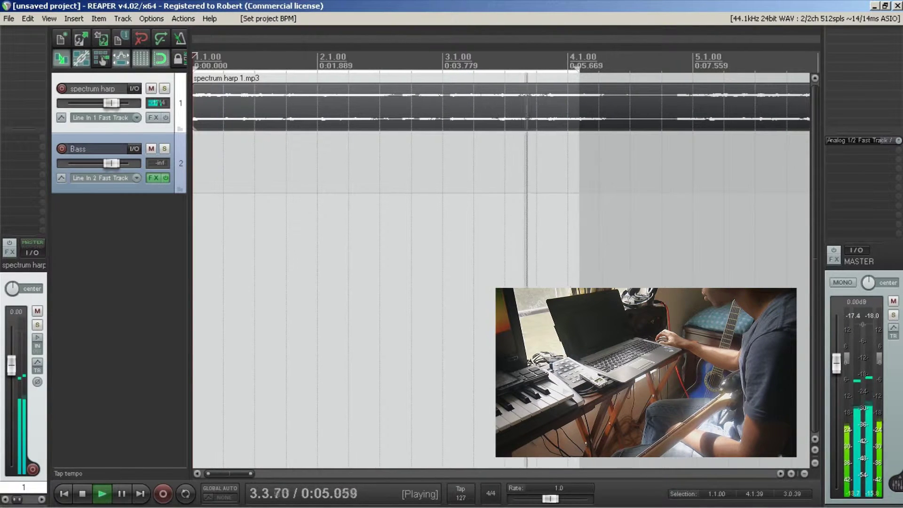
click(460, 493)
click(461, 492)
click(461, 493)
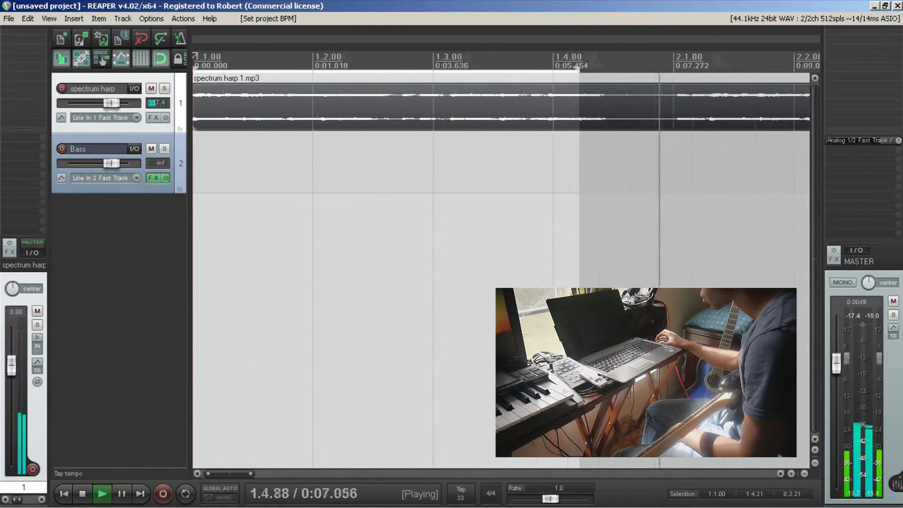
click(461, 493)
click(460, 492)
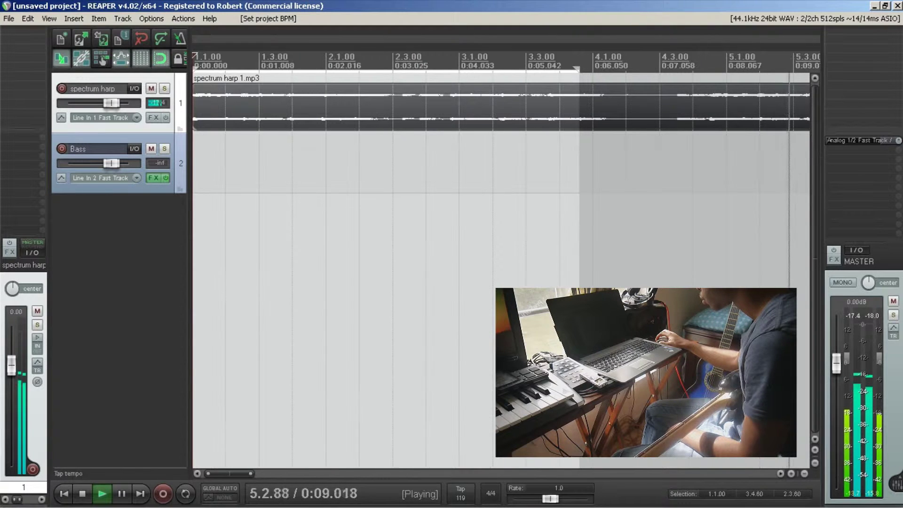
click(460, 493)
click(460, 492)
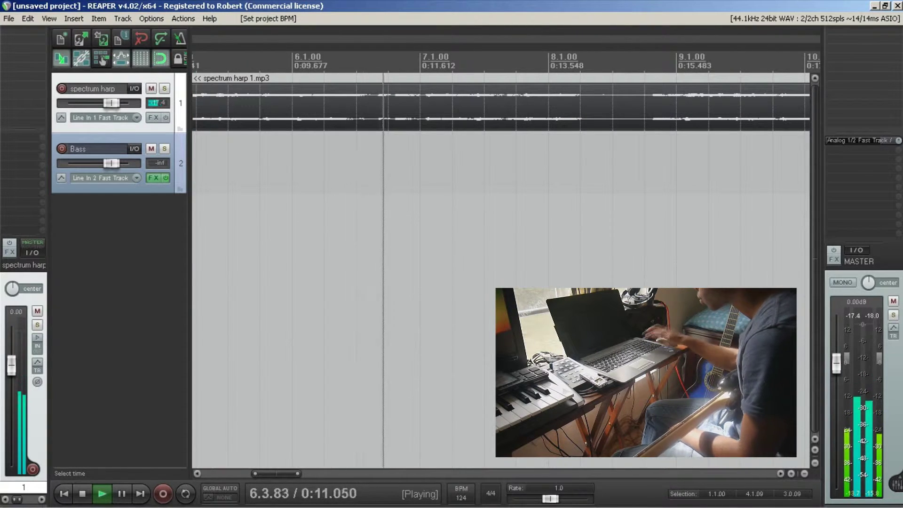
key(space)
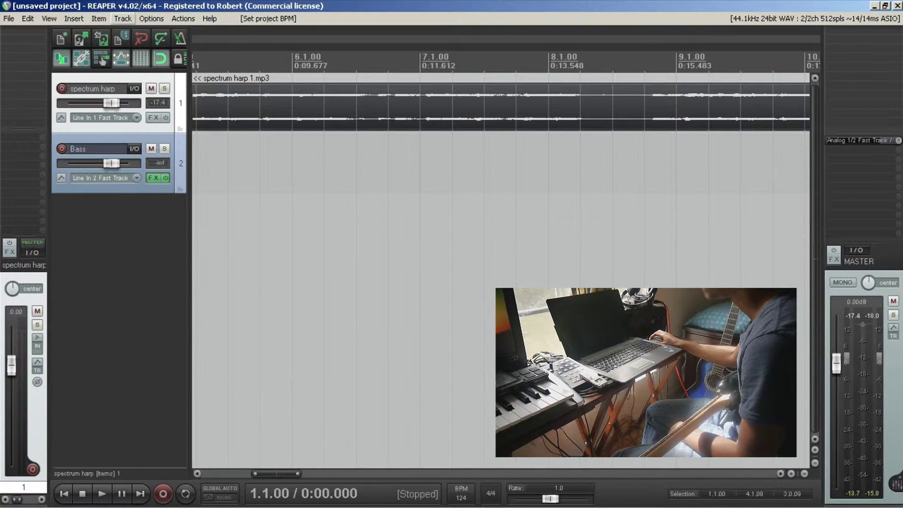
Step: Enable the metronome again and play from the project start to compare the click with the harp track
click(99, 18)
mouse_move(152, 18)
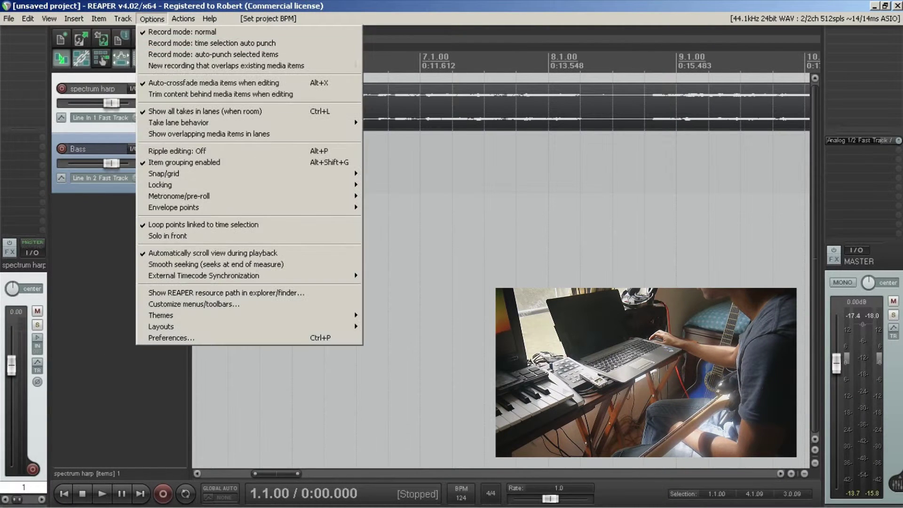
mouse_move(179, 196)
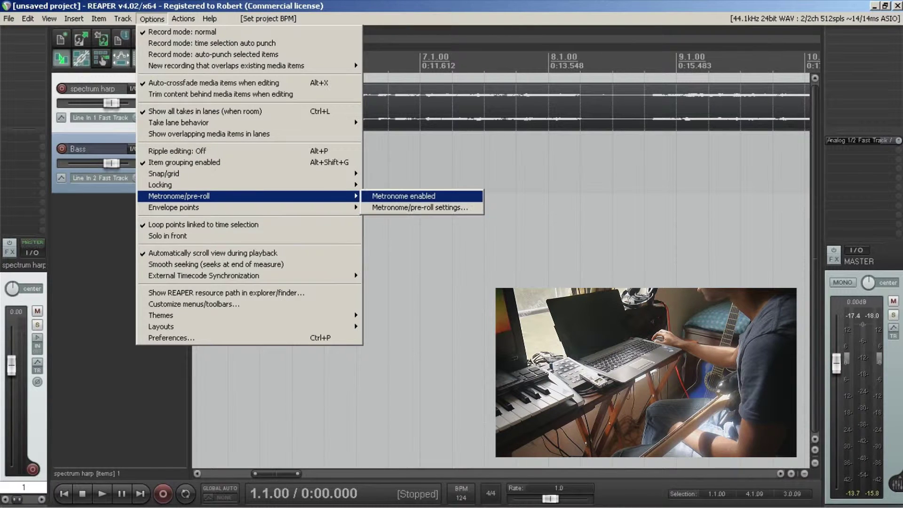
click(404, 196)
drag(276, 473, 229, 474)
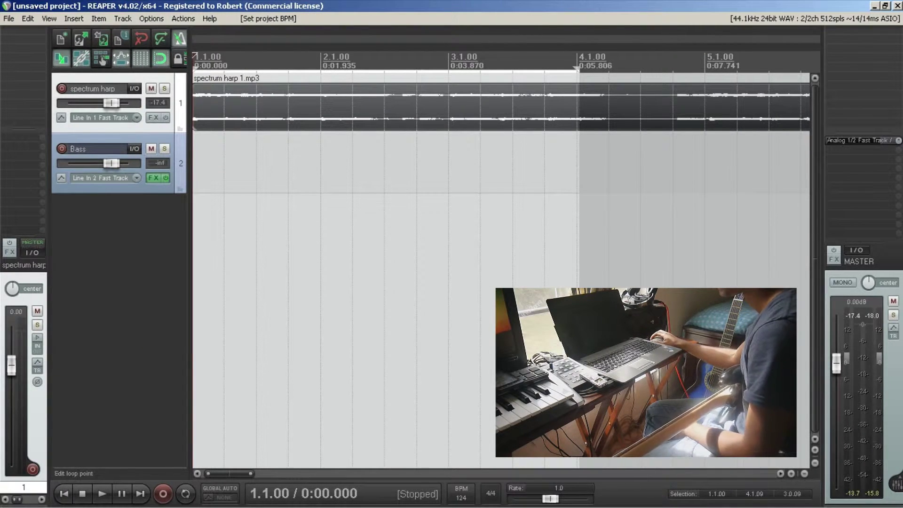
key(space)
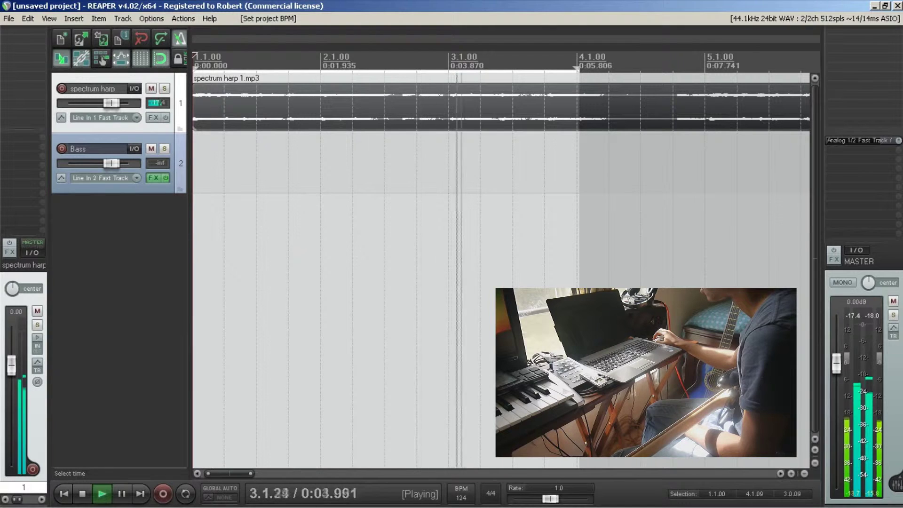
key(space)
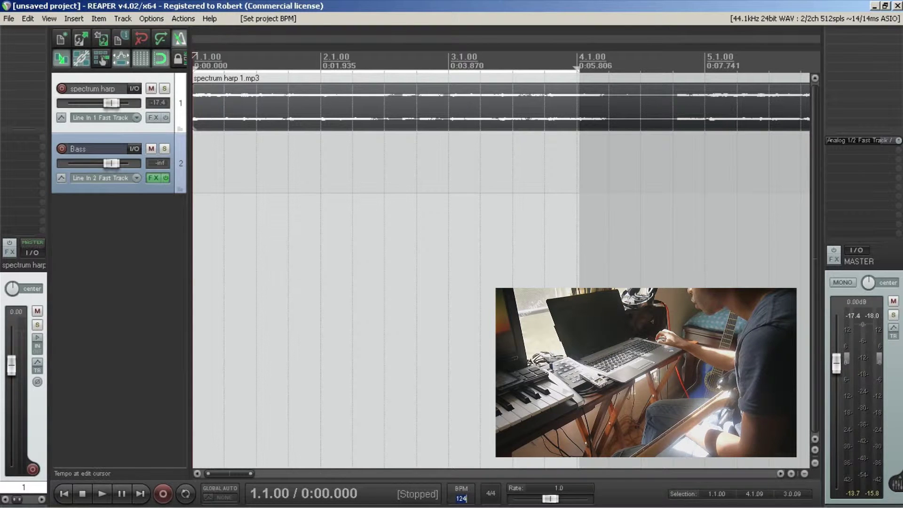
Step: Set the project tempo to 123 BPM and check it by playing the harp track with the metronome
text(12)
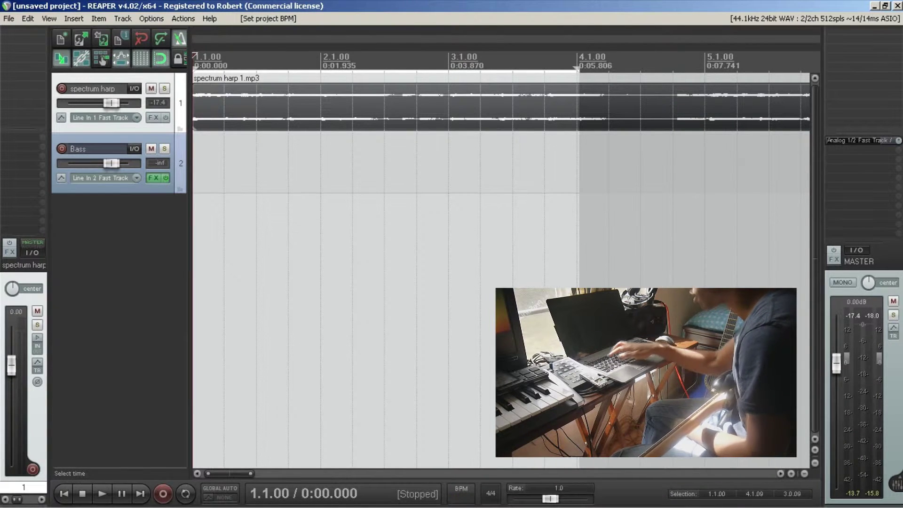
text(3)
key(Return)
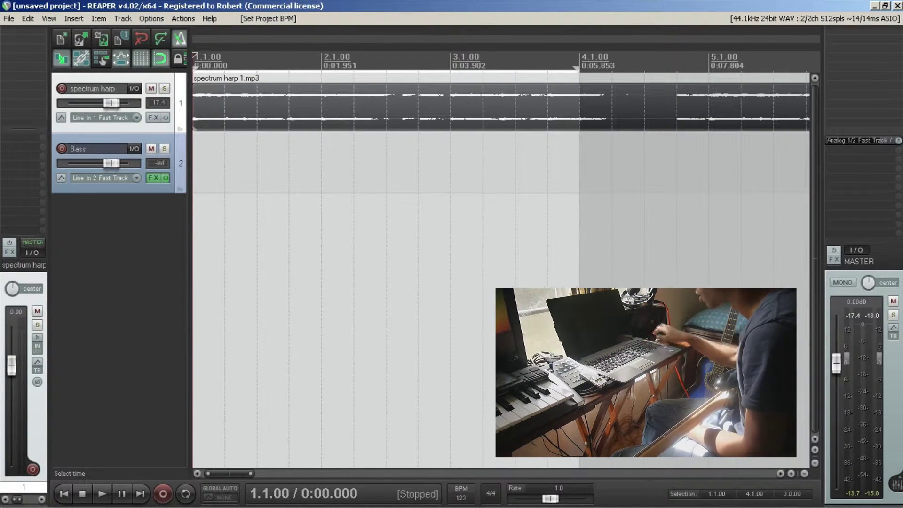
key(space)
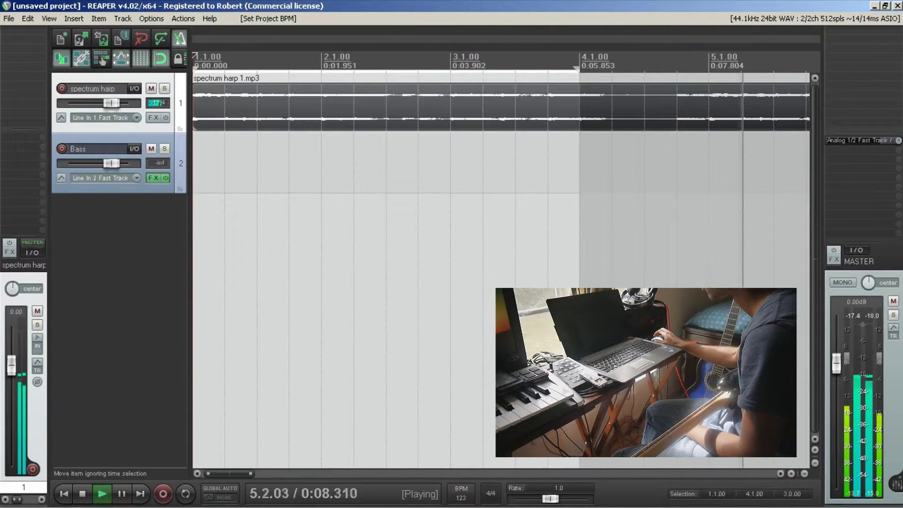
key(space)
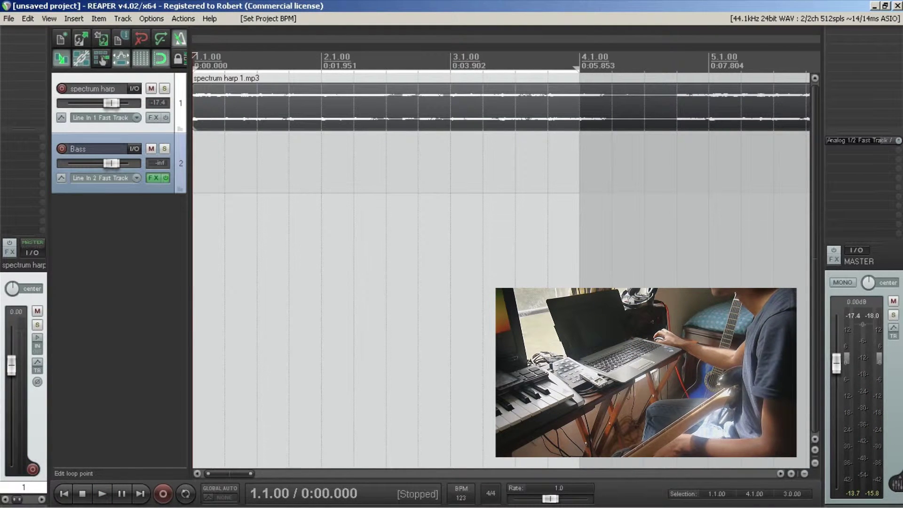
Step: Clear the time selection and arm the Bass track for recording, testing its input during playback
key(Escape)
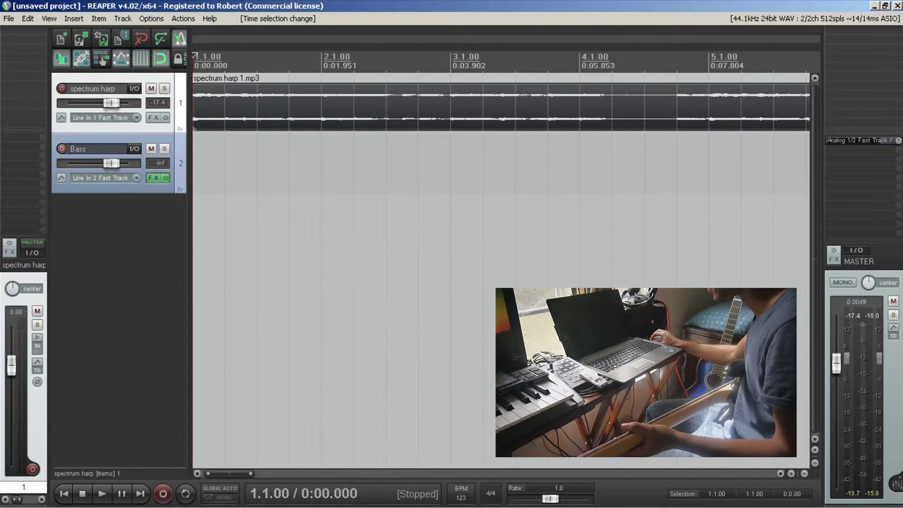
click(61, 149)
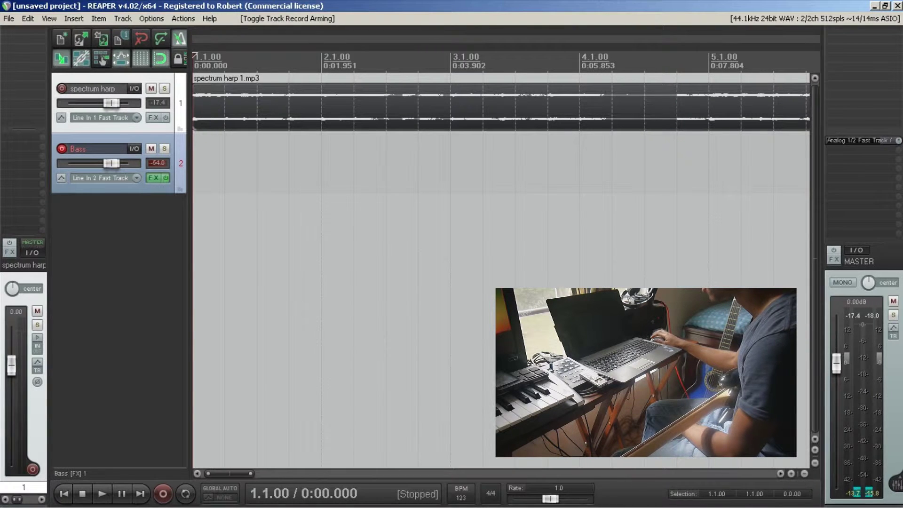
key(space)
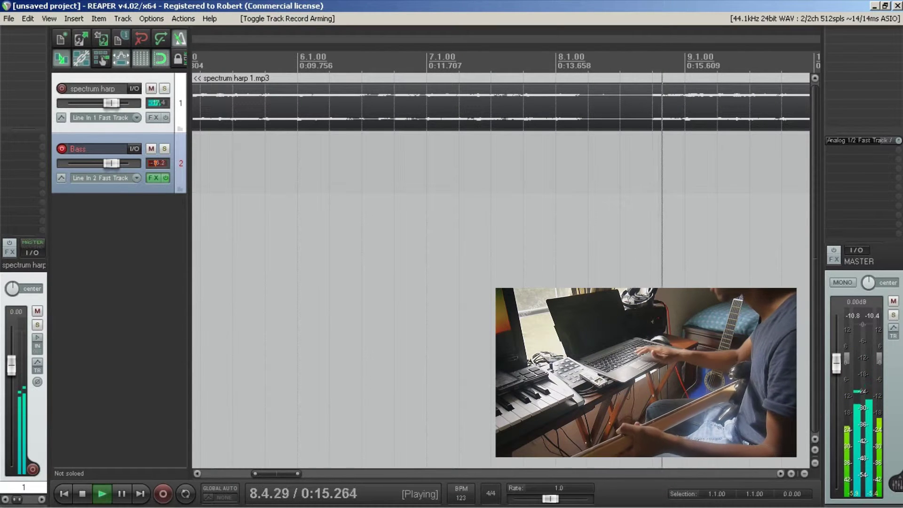
key(space)
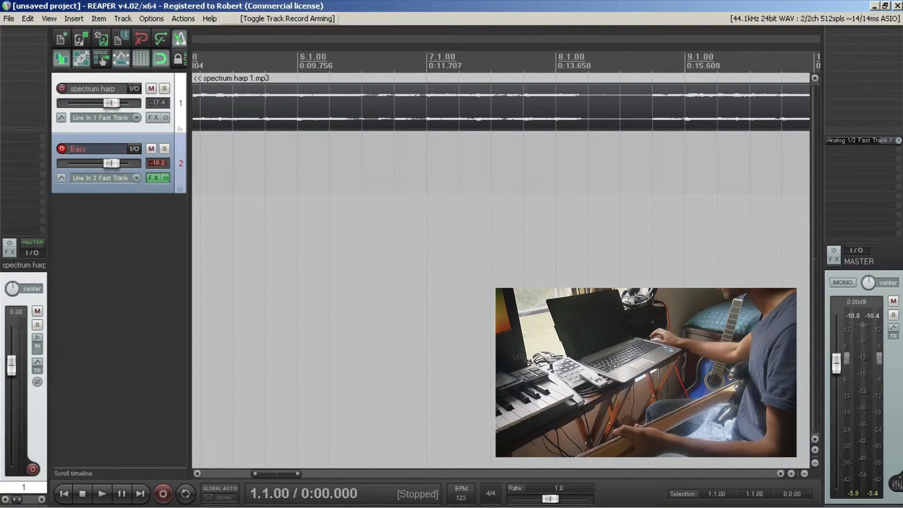
Step: Return the edit cursor to the project start and play the song to rehearse the bass part
click(200, 160)
drag(276, 473, 228, 474)
click(225, 62)
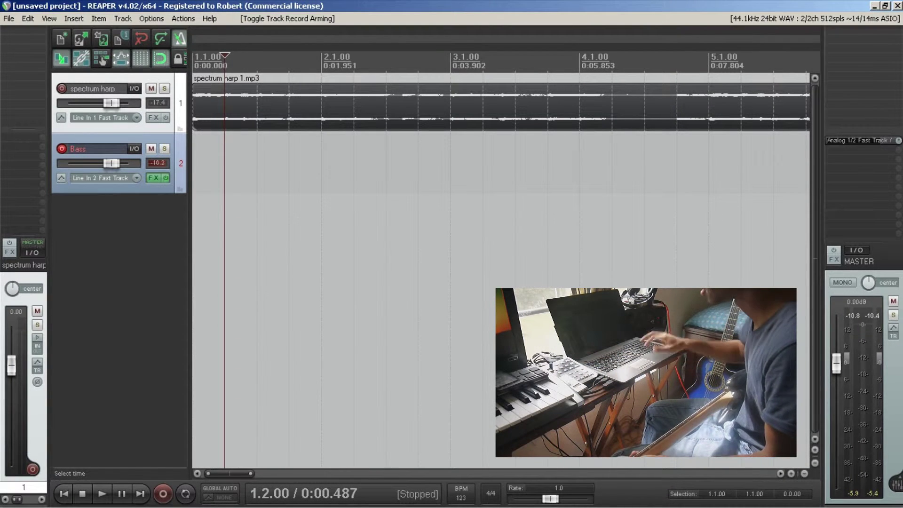
key(Home)
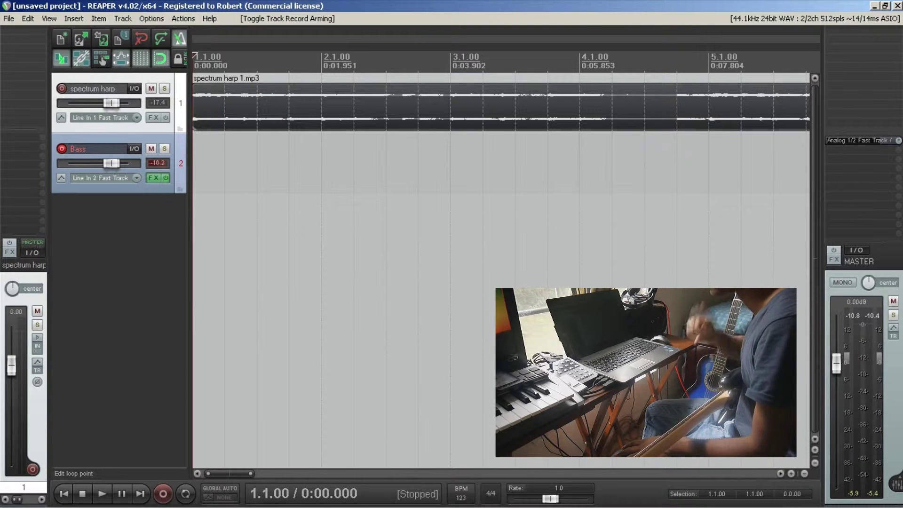
key(space)
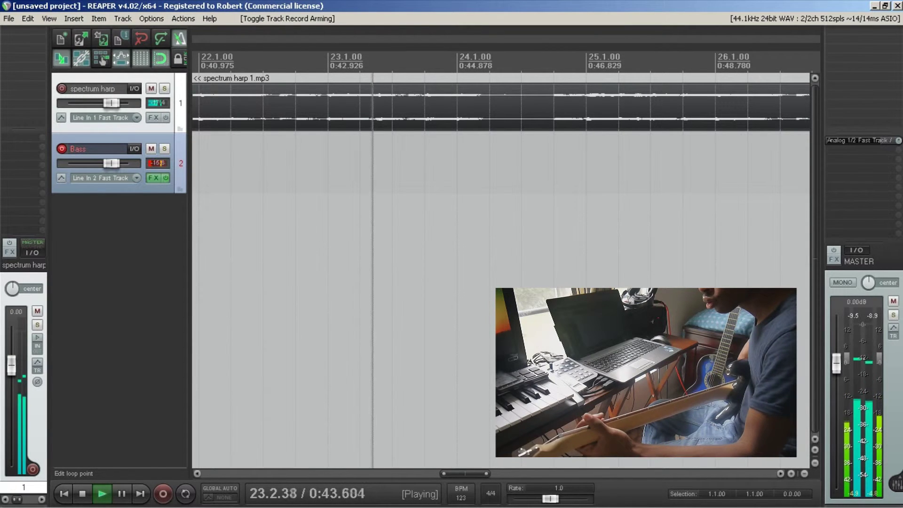
key(space)
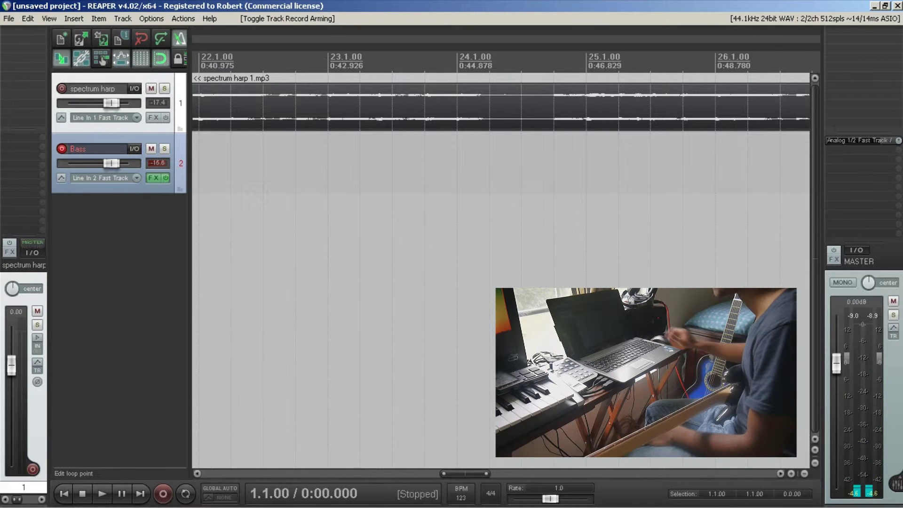
drag(464, 474, 229, 473)
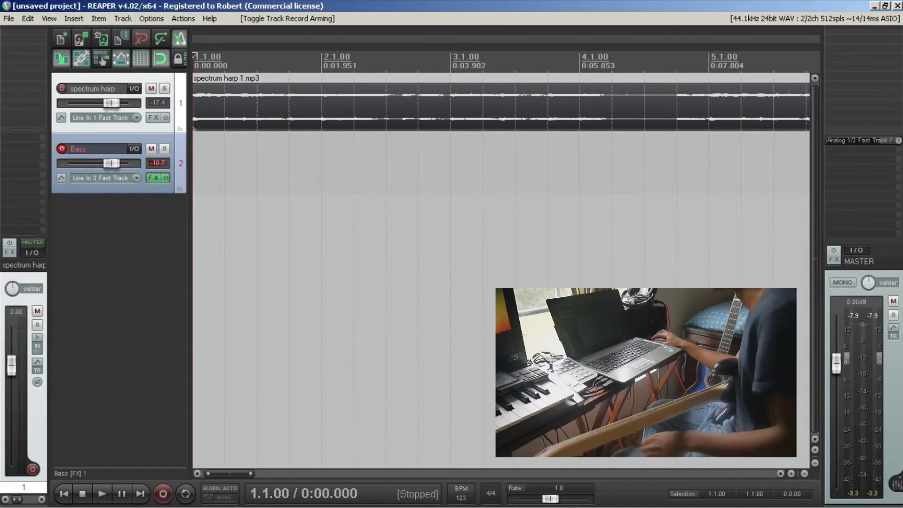
Step: Review the metronome and pre-roll settings, including the pre-roll options for playback and recording
click(152, 19)
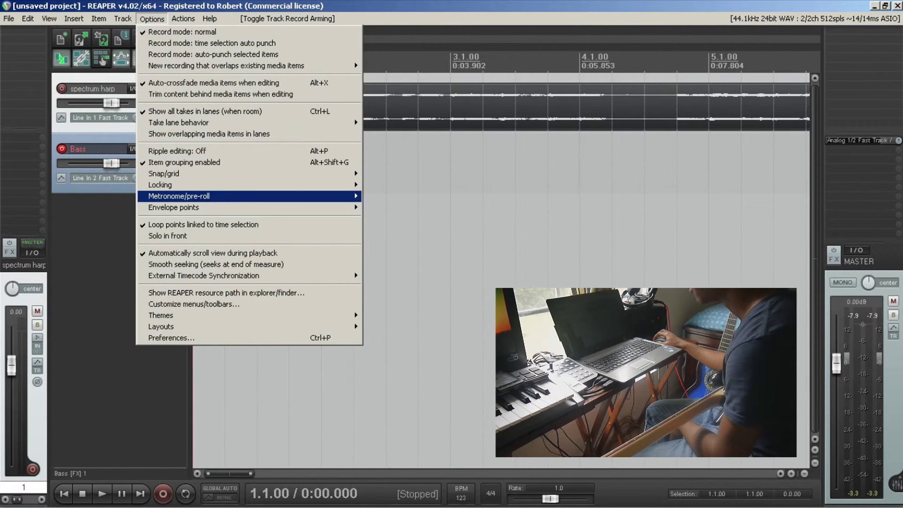
mouse_move(207, 196)
click(420, 208)
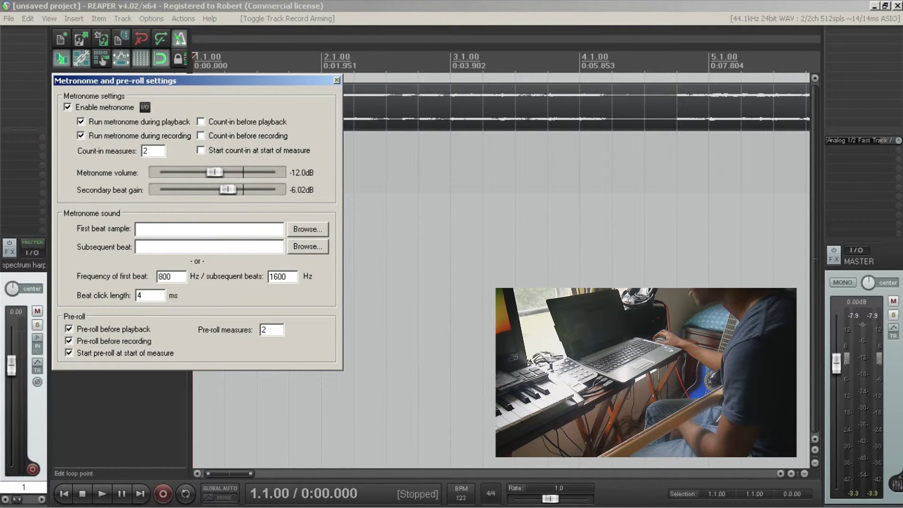
key(Escape)
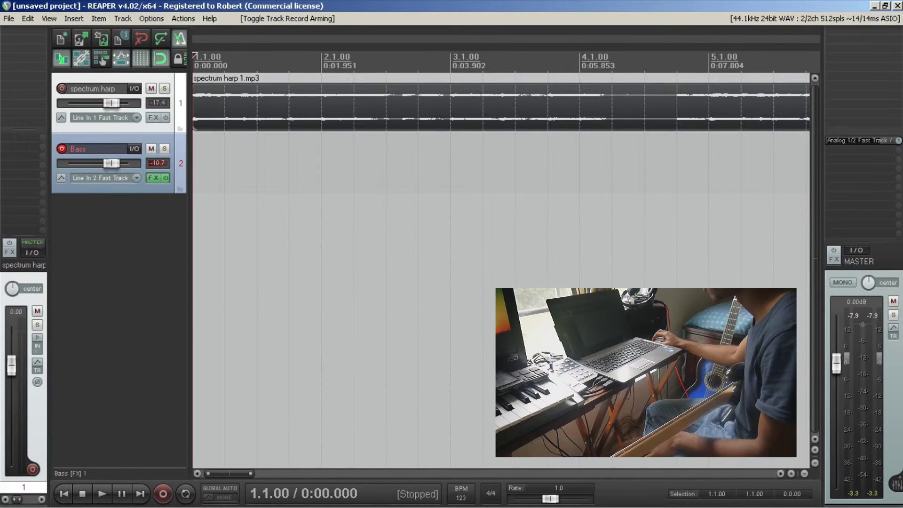
Step: Inspect the Voxengo Boogex guitar amp effect loaded on the Bass track
click(153, 178)
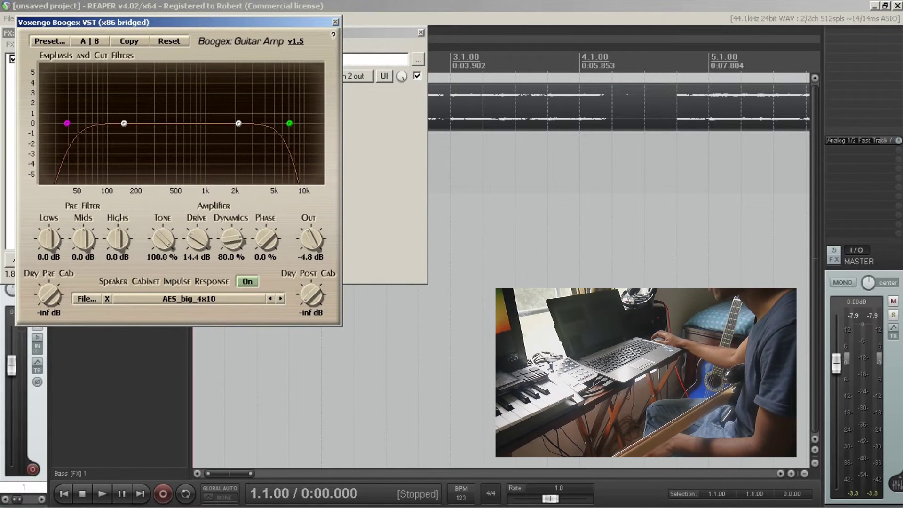
click(335, 22)
key(Escape)
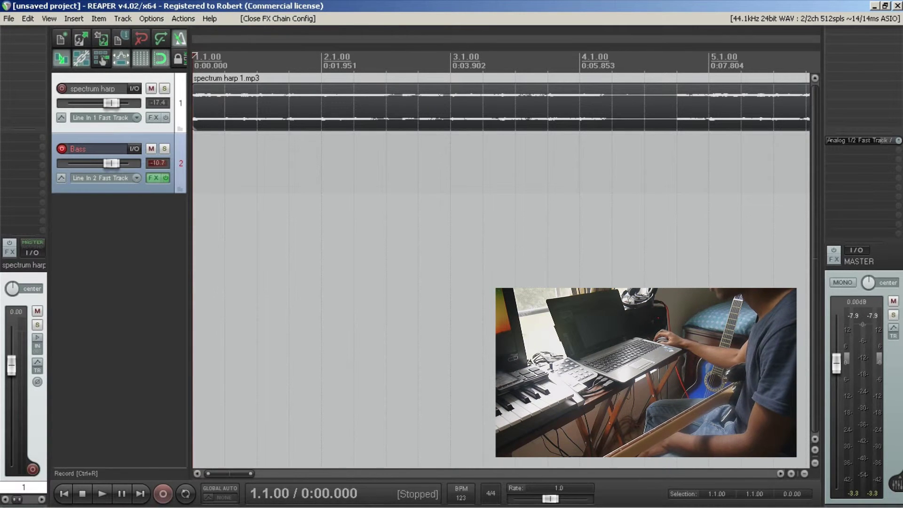
Step: Record a trial bass take over the harp track from the project start and delete the recorded file
click(162, 493)
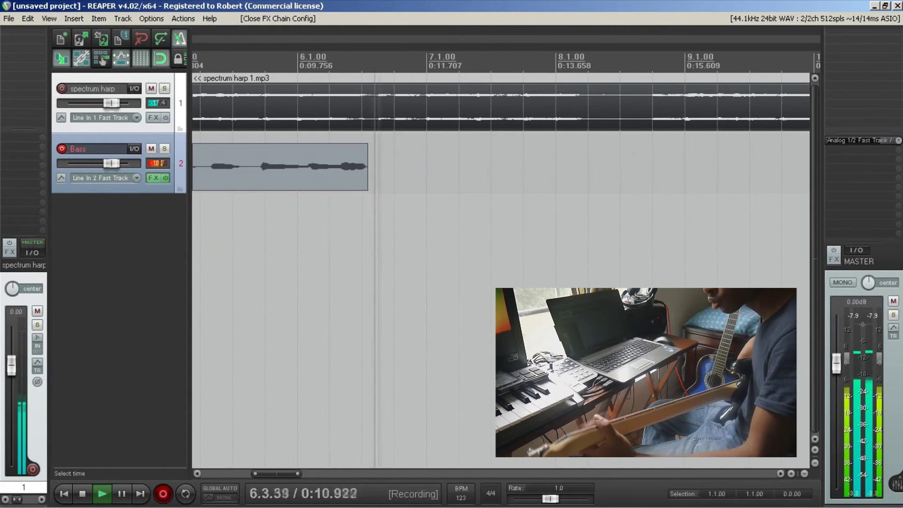
key(space)
click(585, 343)
click(435, 294)
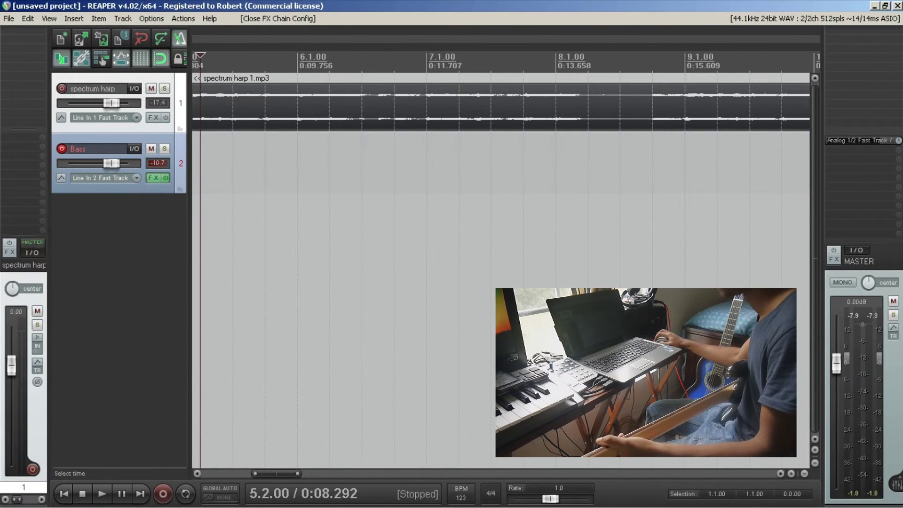
Step: Move the edit cursor back to the project start, record another bass take, and discard its file
drag(276, 473, 229, 473)
click(197, 400)
click(163, 493)
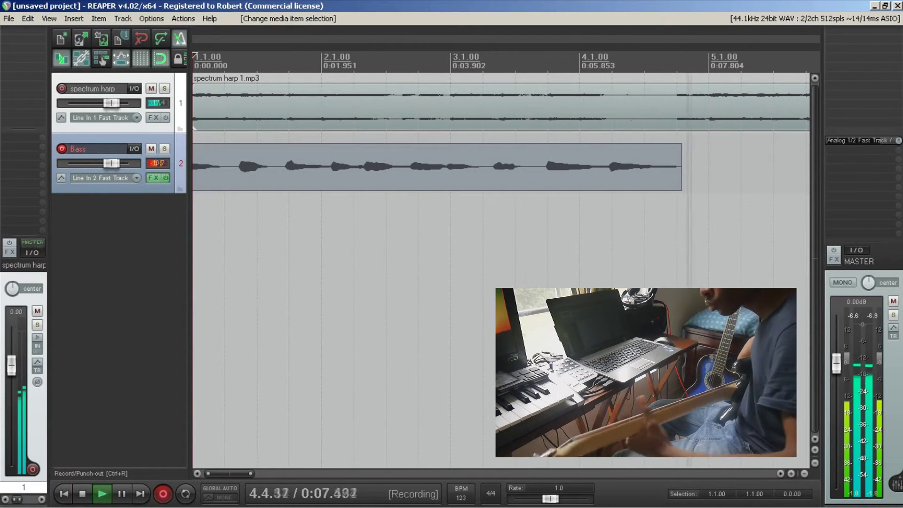
key(space)
click(585, 343)
click(435, 295)
Step: Record the bass part on the Bass track from the project start and save the recorded file
key(Home)
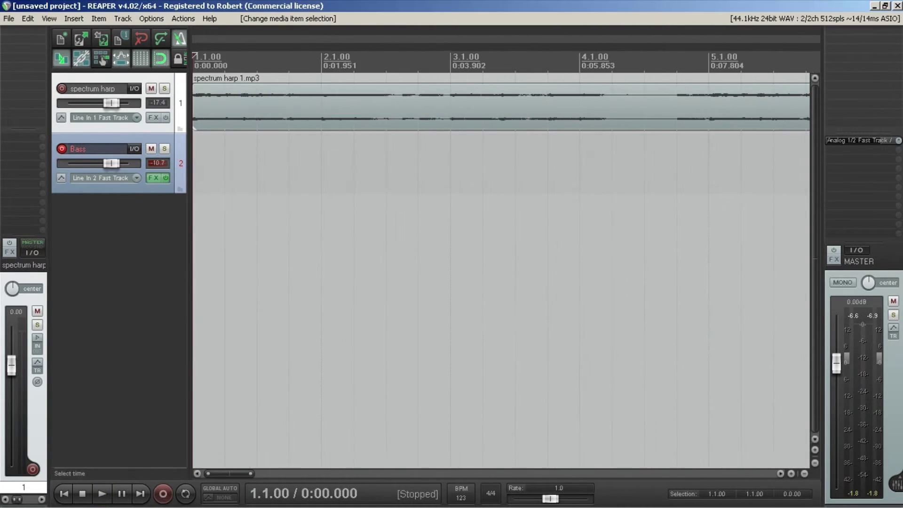
key(ctrl+r)
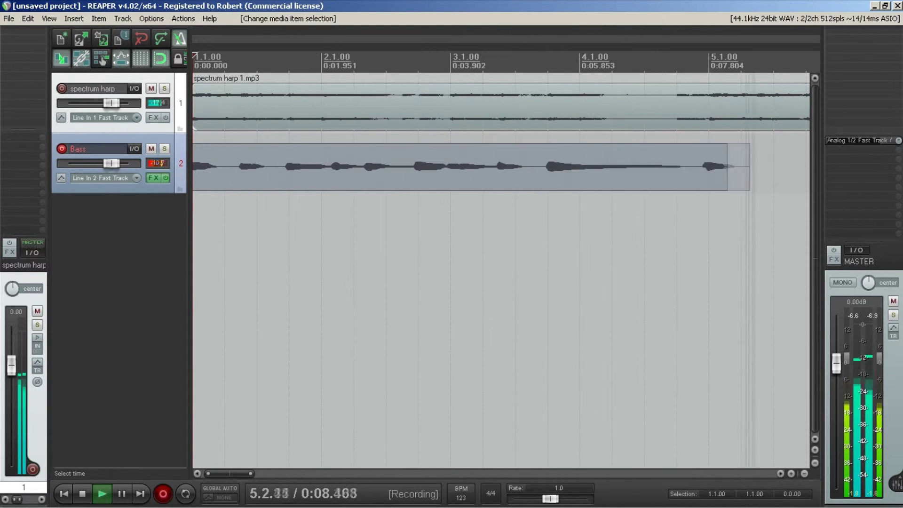
key(space)
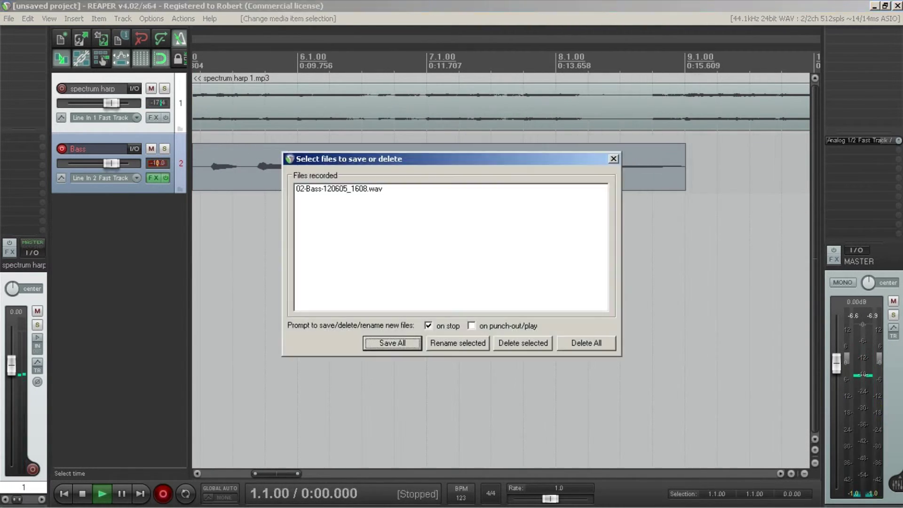
key(Return)
Step: Play the saved bass recording together with the harp track from the project start
key(Home)
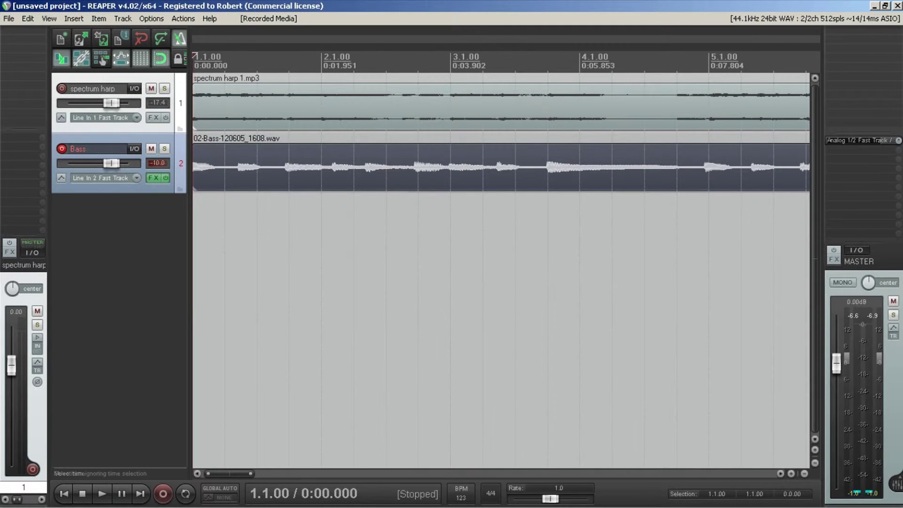
key(space)
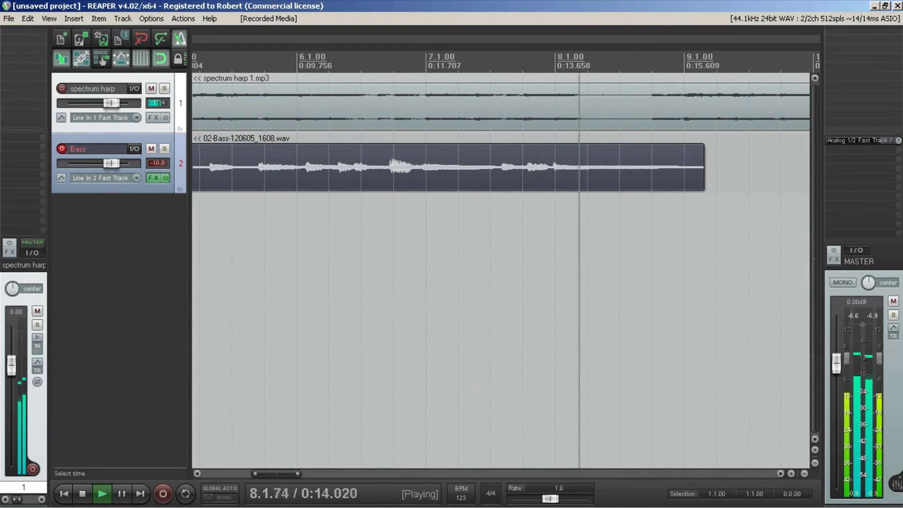
key(space)
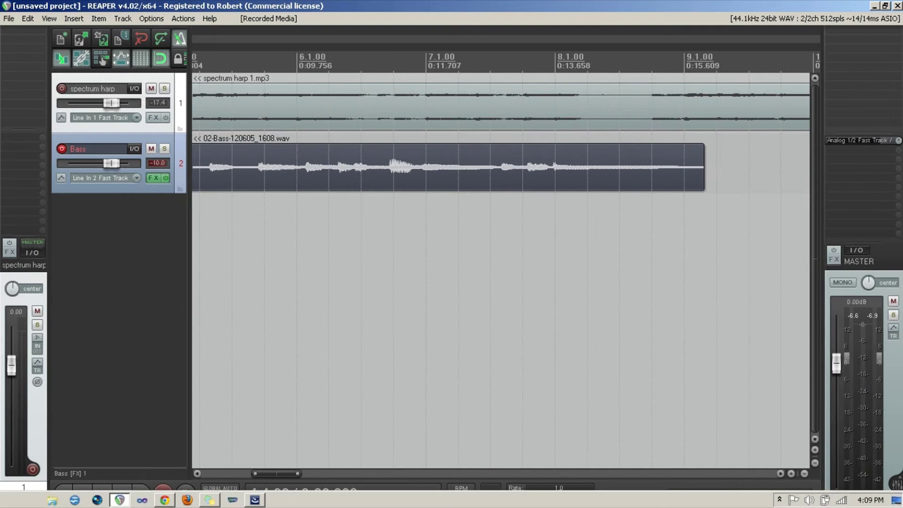
Step: Trim the end of the recorded Bass item back to 8.3.00 and place the edit cursor at that point
drag(276, 473, 229, 473)
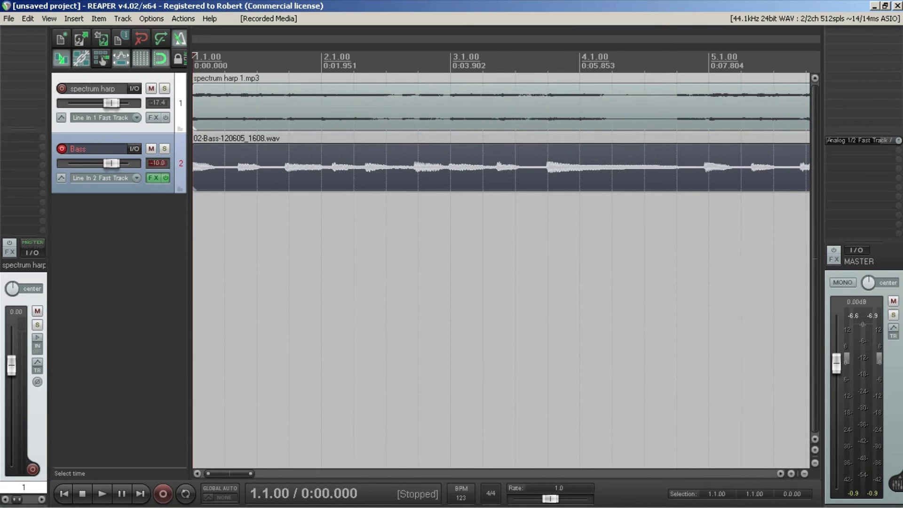
drag(229, 474, 281, 473)
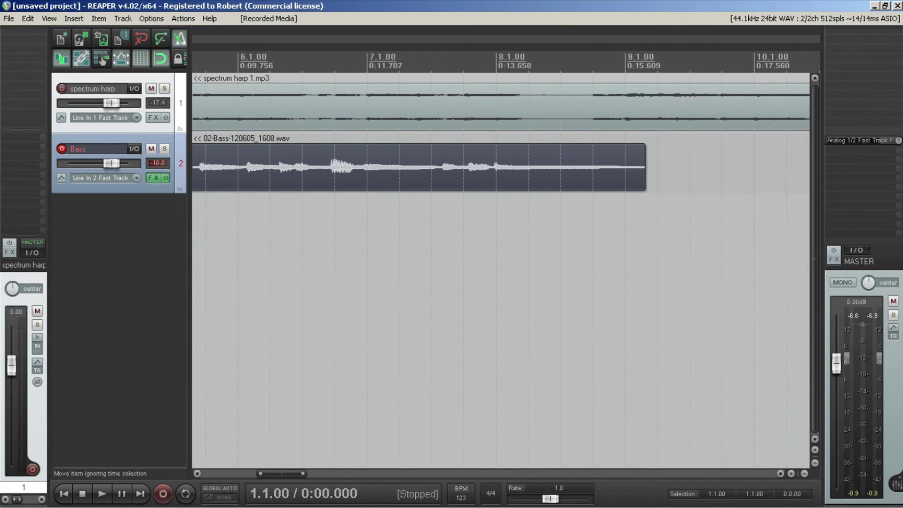
click(528, 188)
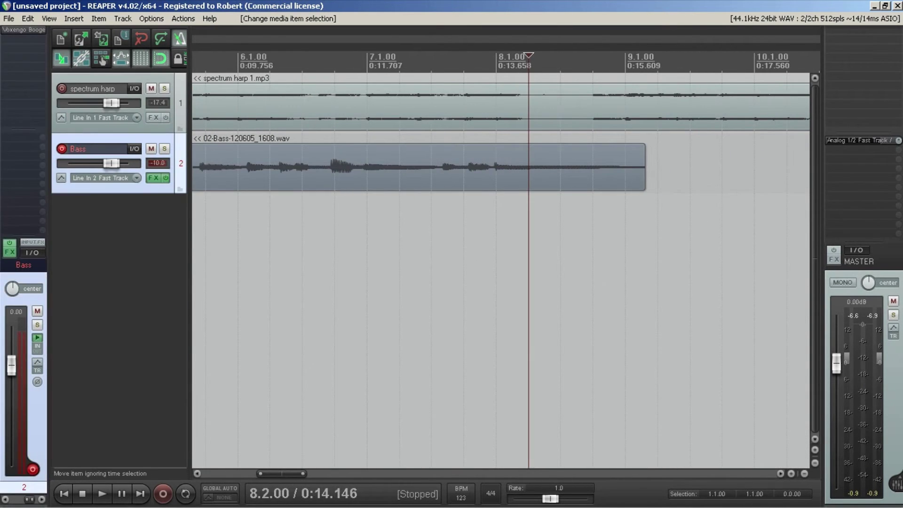
click(599, 150)
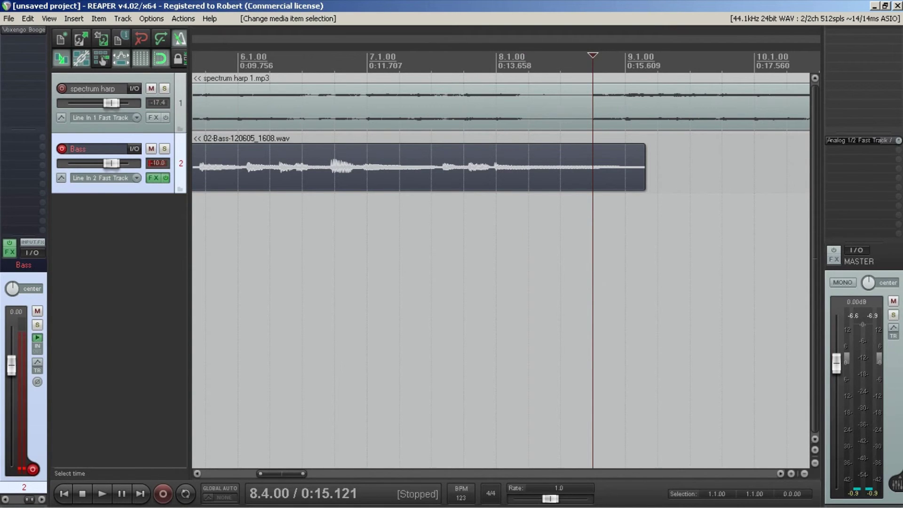
click(644, 146)
drag(644, 146, 560, 164)
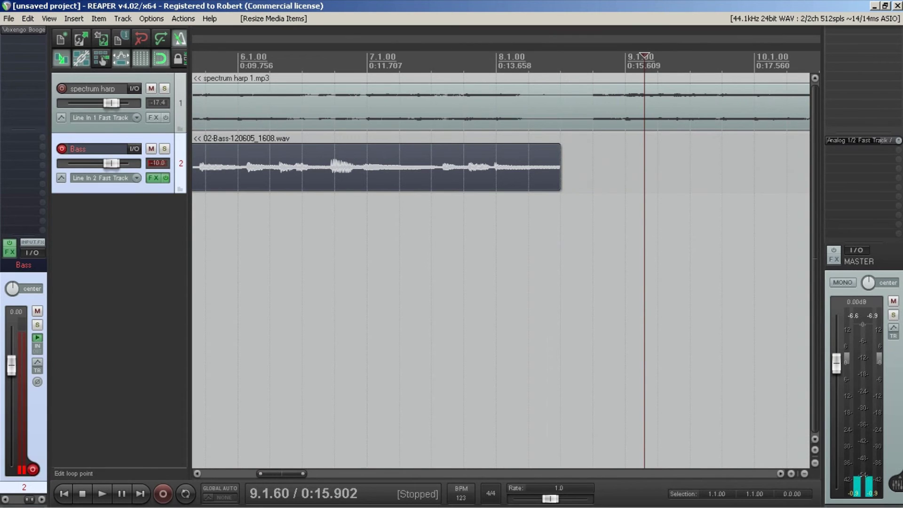
click(560, 63)
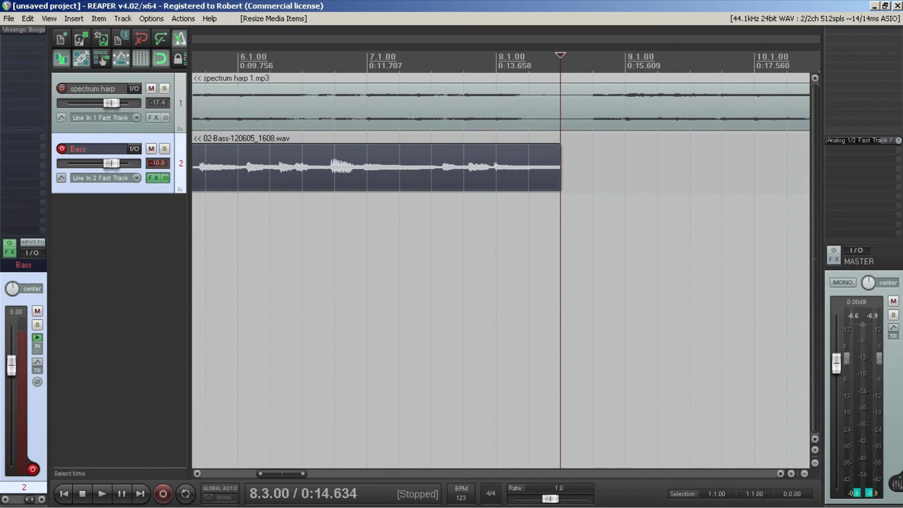
drag(281, 473, 229, 474)
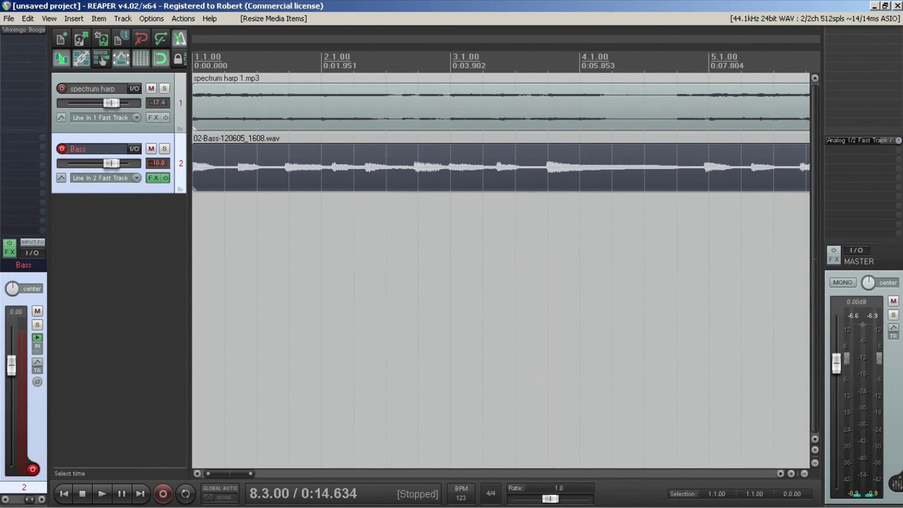